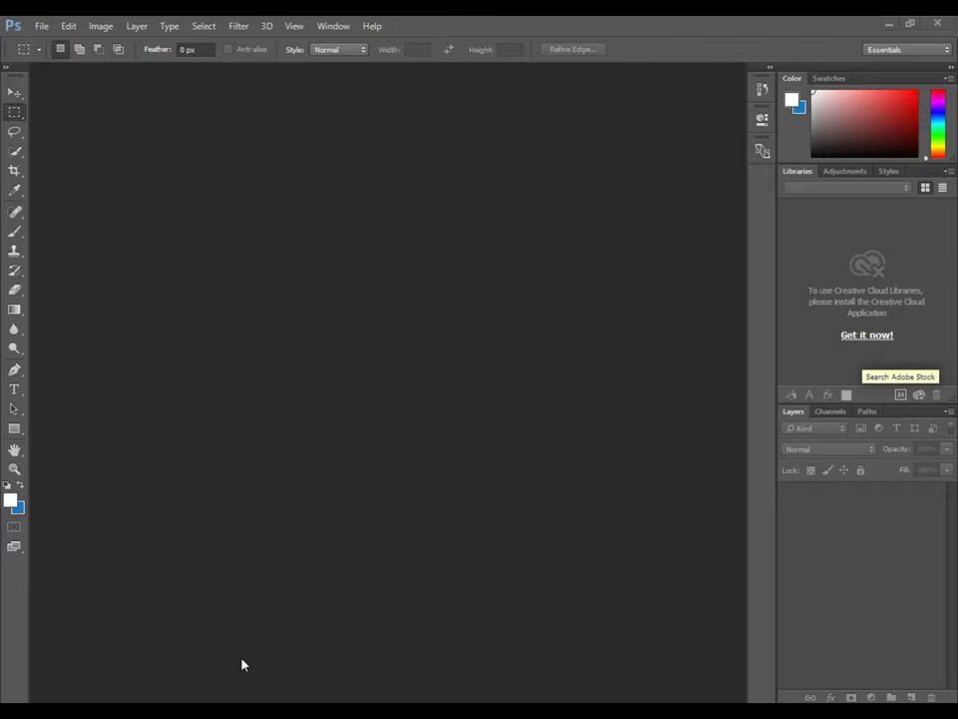
key("alt+Tab")
Step: Drag pexels-сергей-терентьев-8959588.jpg from File Explorer into Photoshop to open it
left_click_drag(253, 548, 252, 548)
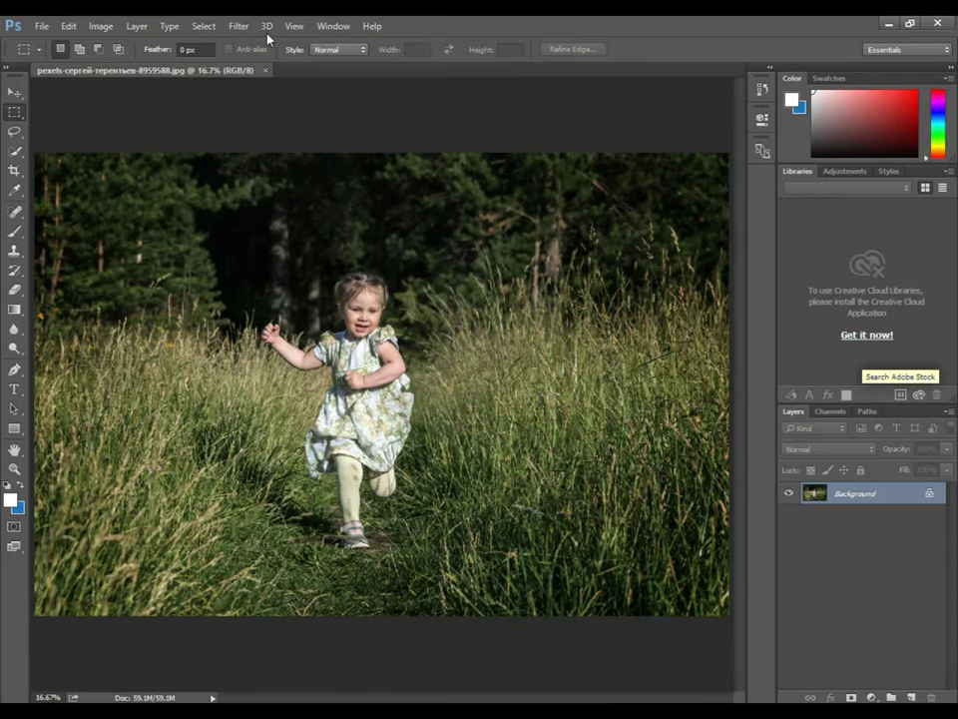
Step: Apply a Levels adjustment with a slightly shifted midtone value
left_click(70, 30)
left_click(292, 85)
left_click_drag(464, 155, 658, 97)
mouse_move(631, 269)
left_mouse_down()
mouse_move(649, 274)
mouse_move(627, 273)
left_mouse_up()
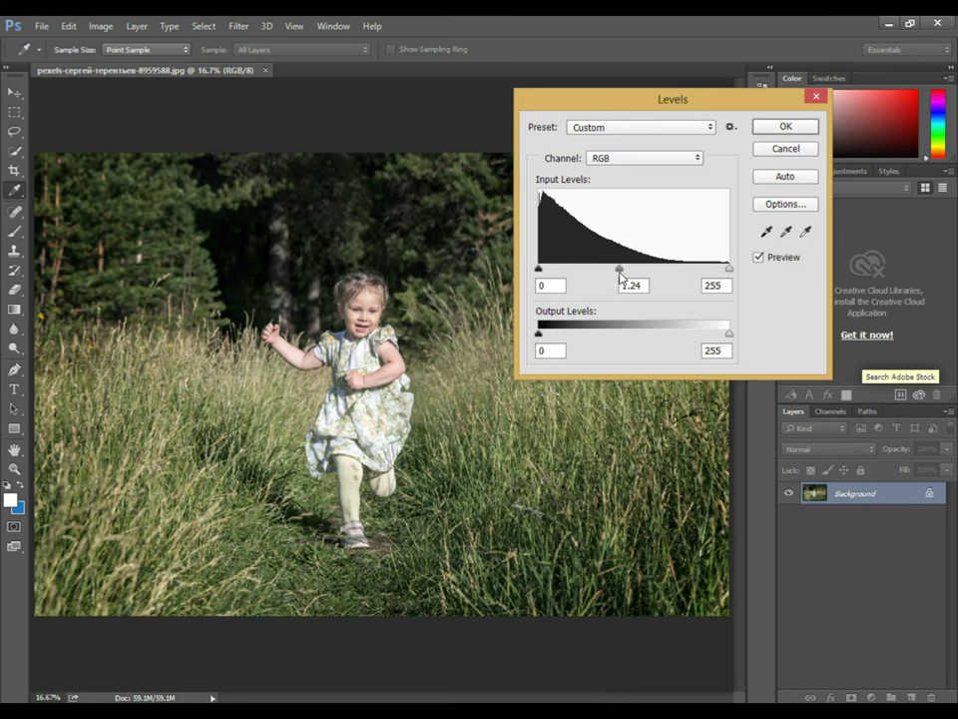
left_click(785, 127)
key("m")
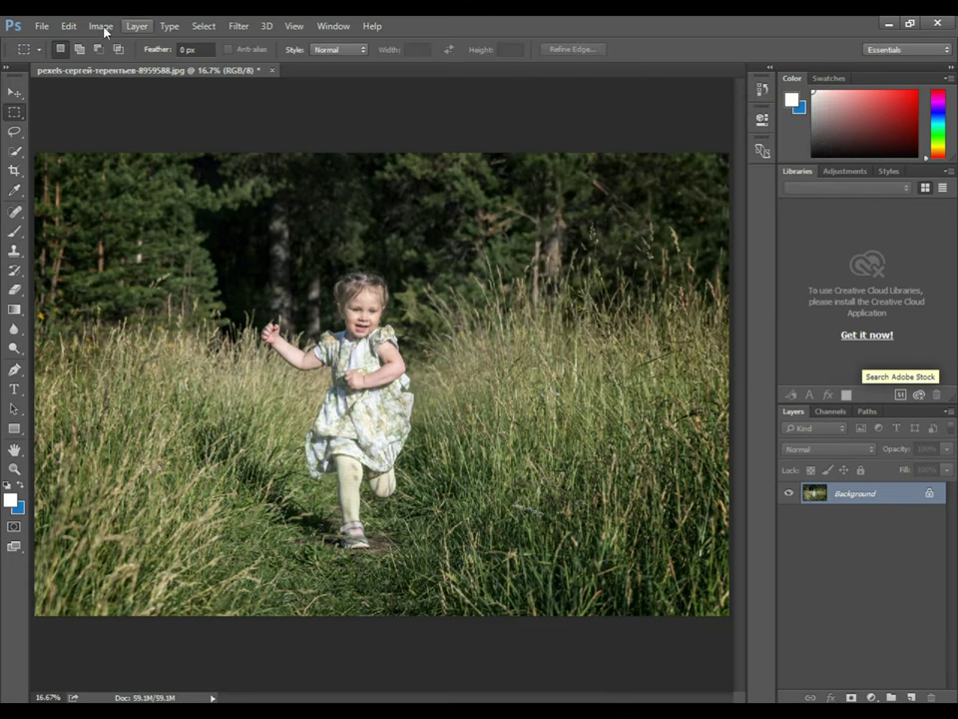
Step: Try a brightening Curves bend and close it, then launch the Camera Raw Filter
left_click(102, 25)
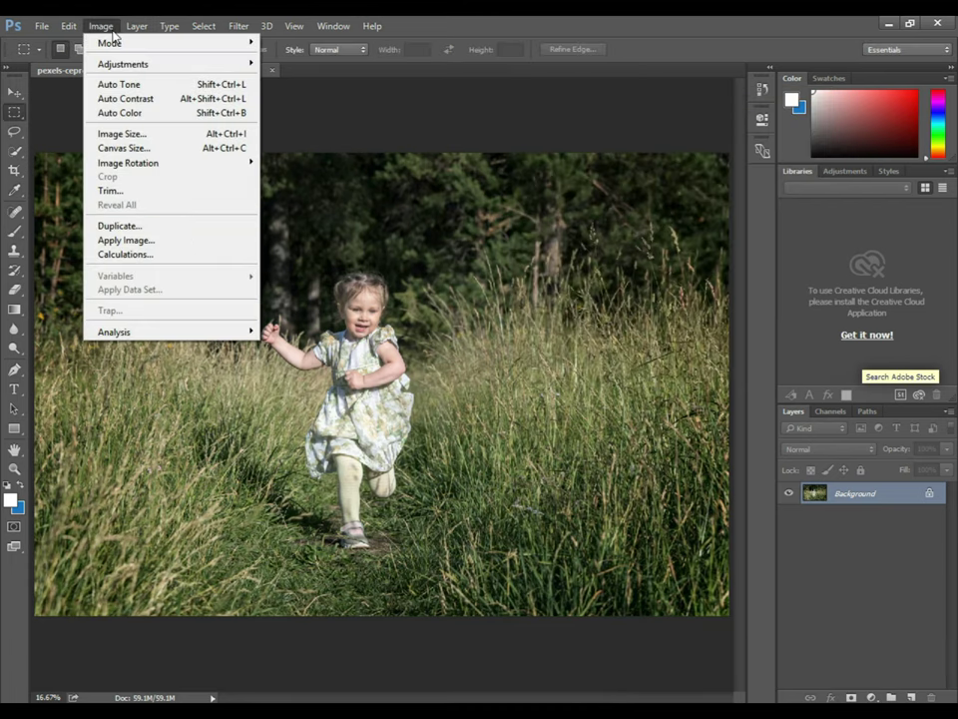
left_click(289, 90)
left_click_drag(480, 144, 698, 144)
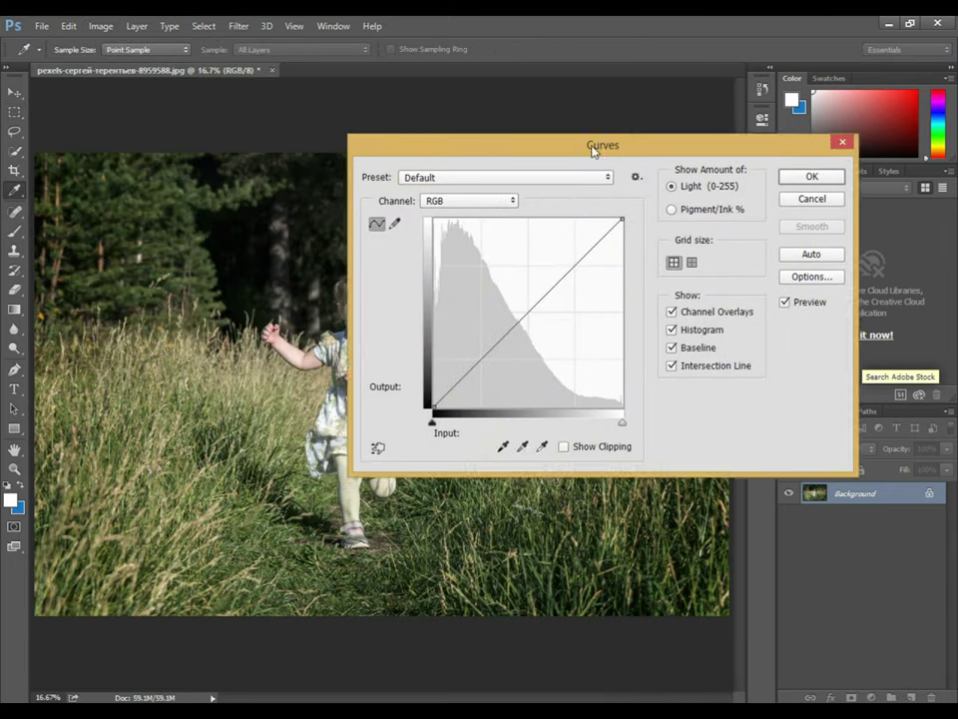
mouse_move(611, 324)
left_mouse_down()
mouse_move(591, 307)
mouse_move(608, 325)
left_mouse_up()
left_click(913, 176)
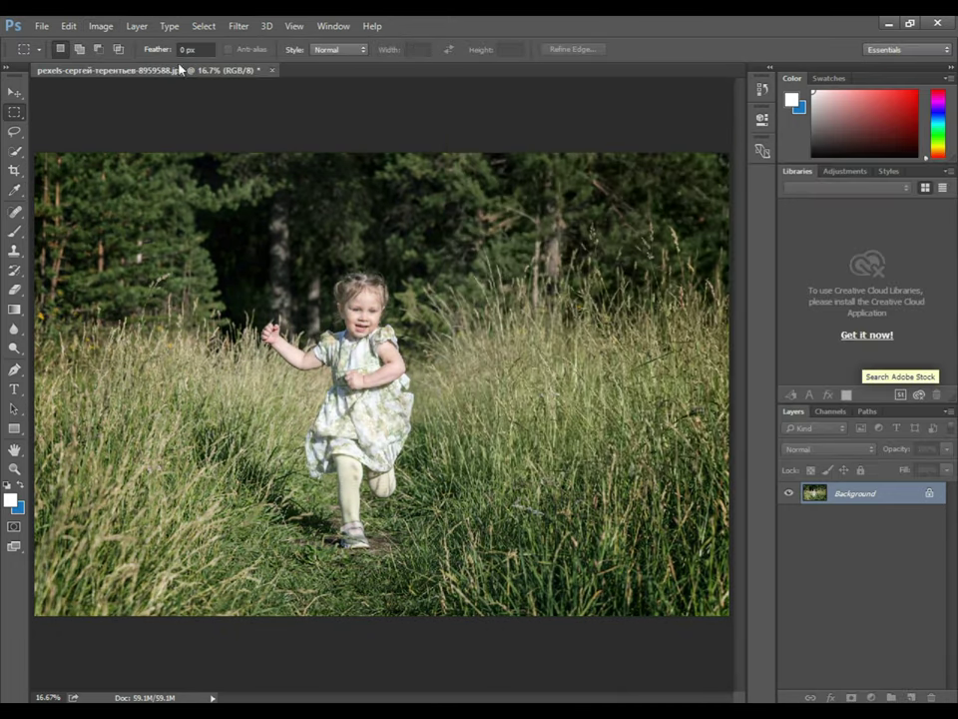
left_click(239, 27)
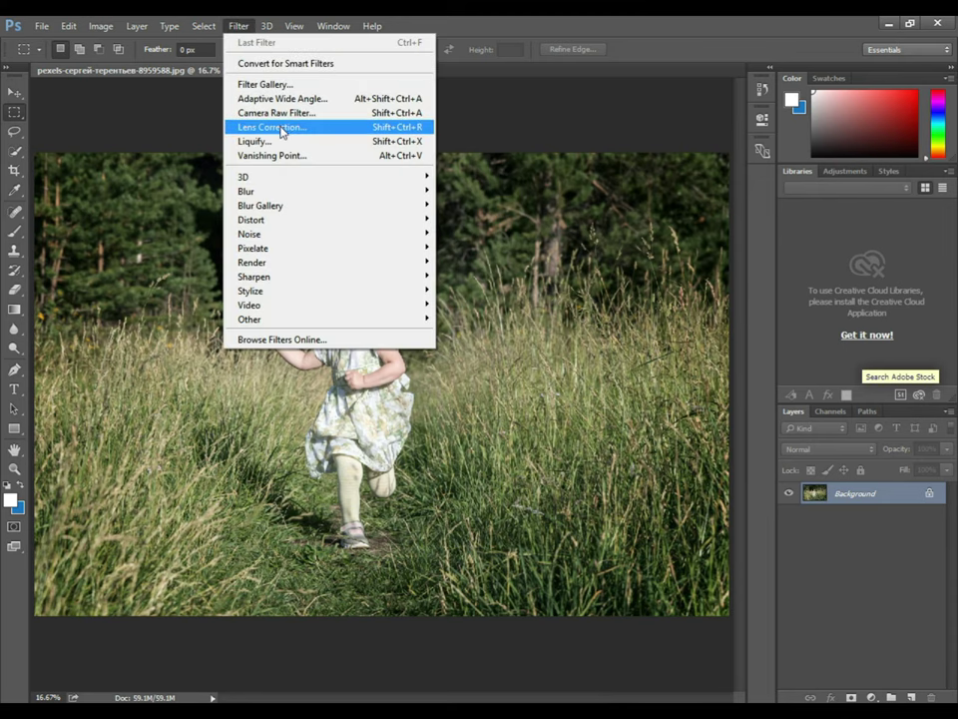
left_click(286, 117)
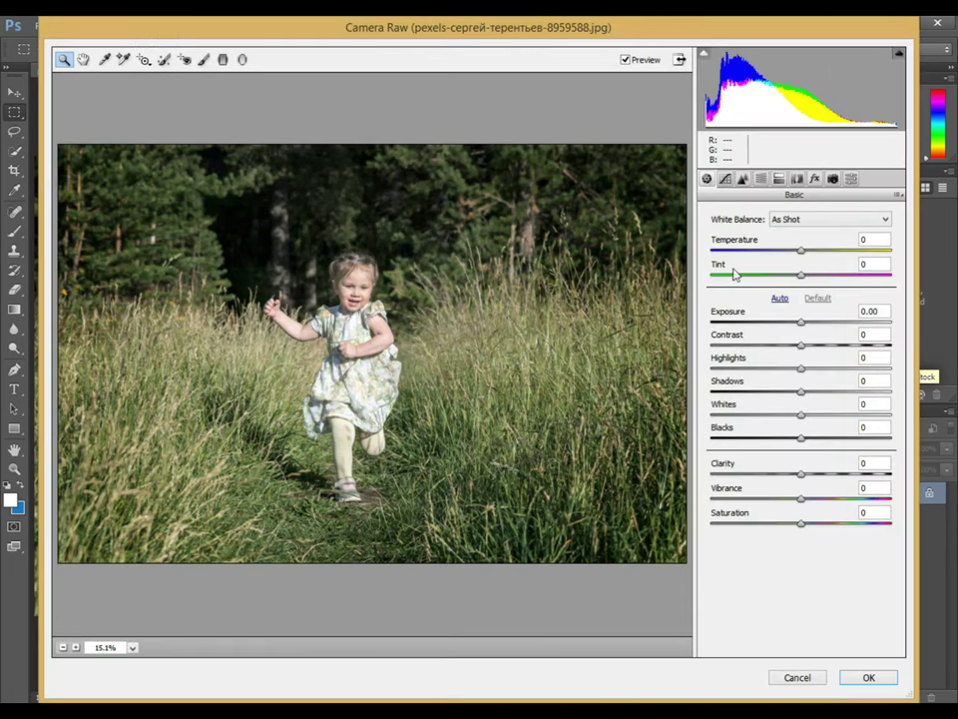
Step: Set Basic sliders: Temperature +16, Tint +20, Exposure -0.65, Blacks +88, Clarity +37, Vibrance +58
mouse_move(802, 250)
left_mouse_down()
mouse_move(814, 250)
mouse_move(766, 275)
mouse_move(819, 278)
left_mouse_up()
mouse_move(800, 323)
left_mouse_down()
mouse_move(813, 328)
mouse_move(793, 332)
mouse_move(844, 345)
mouse_move(775, 346)
mouse_move(867, 342)
mouse_move(811, 346)
mouse_move(859, 369)
mouse_move(899, 369)
mouse_move(820, 382)
mouse_move(852, 397)
mouse_move(890, 392)
mouse_move(839, 402)
mouse_move(878, 421)
mouse_move(784, 421)
mouse_move(832, 442)
mouse_move(896, 442)
mouse_move(689, 438)
mouse_move(880, 439)
left_mouse_up()
mouse_move(801, 473)
left_mouse_down()
mouse_move(934, 484)
mouse_move(833, 488)
mouse_move(877, 504)
mouse_move(798, 498)
mouse_move(855, 501)
mouse_move(851, 526)
mouse_move(789, 530)
mouse_move(797, 534)
left_mouse_up()
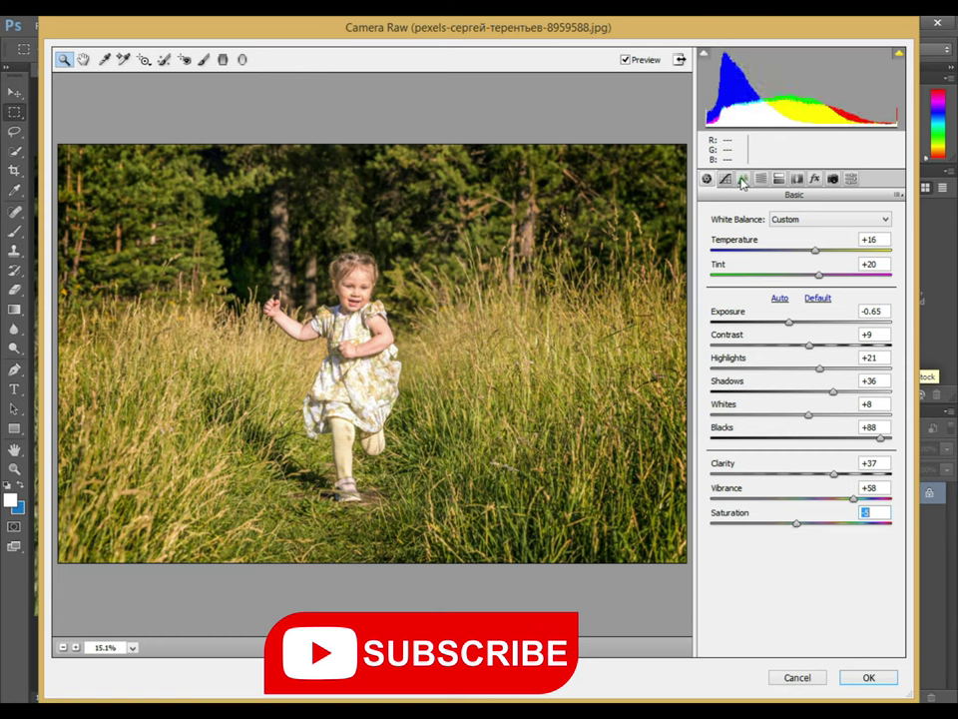
left_click(761, 177)
Step: Try a Reds hue of -29 and highlight split toning, then reset both to 0
mouse_move(802, 288)
left_mouse_down()
mouse_move(920, 294)
mouse_move(734, 294)
mouse_move(780, 290)
mouse_move(849, 312)
mouse_move(790, 314)
mouse_move(804, 310)
left_mouse_up()
double_click(780, 291)
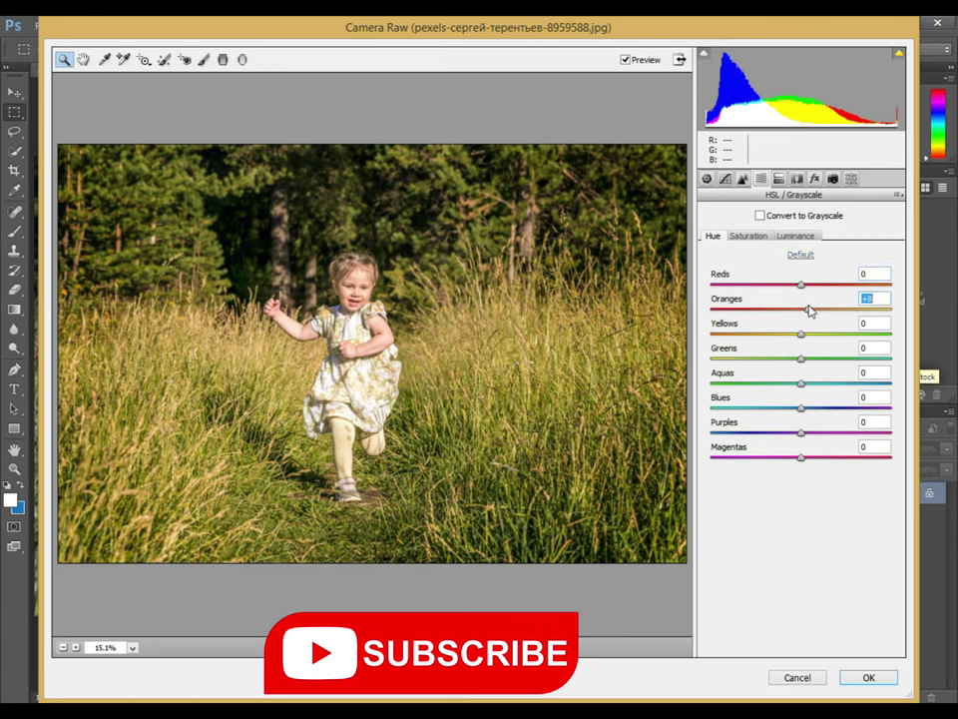
left_click(781, 177)
left_click(805, 239)
left_click(819, 263)
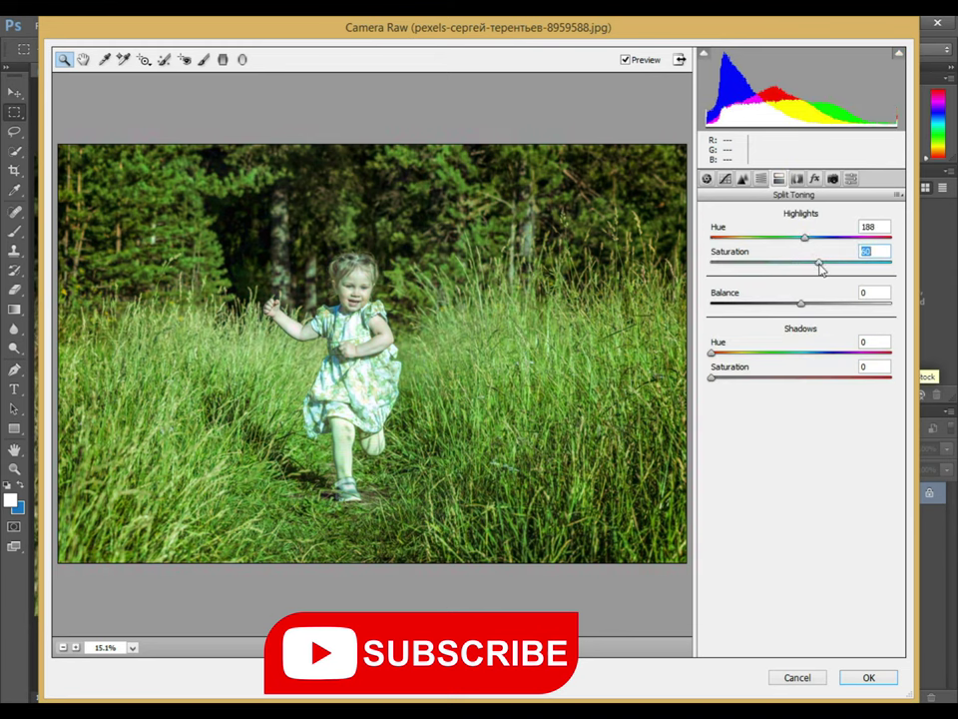
mouse_move(806, 237)
left_mouse_down()
mouse_move(753, 237)
mouse_move(754, 264)
left_mouse_up()
double_click(755, 263)
double_click(754, 237)
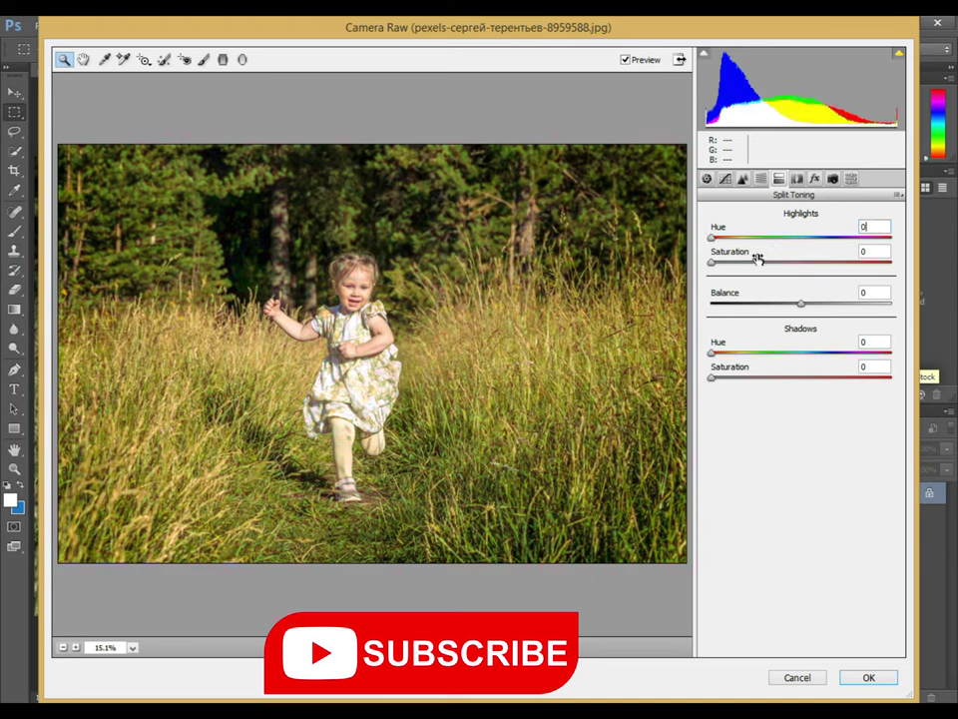
Step: Try raising the Tone Curve Highlights and Lights, then reset them to 0
left_click(725, 177)
left_click_drag(804, 451, 853, 451)
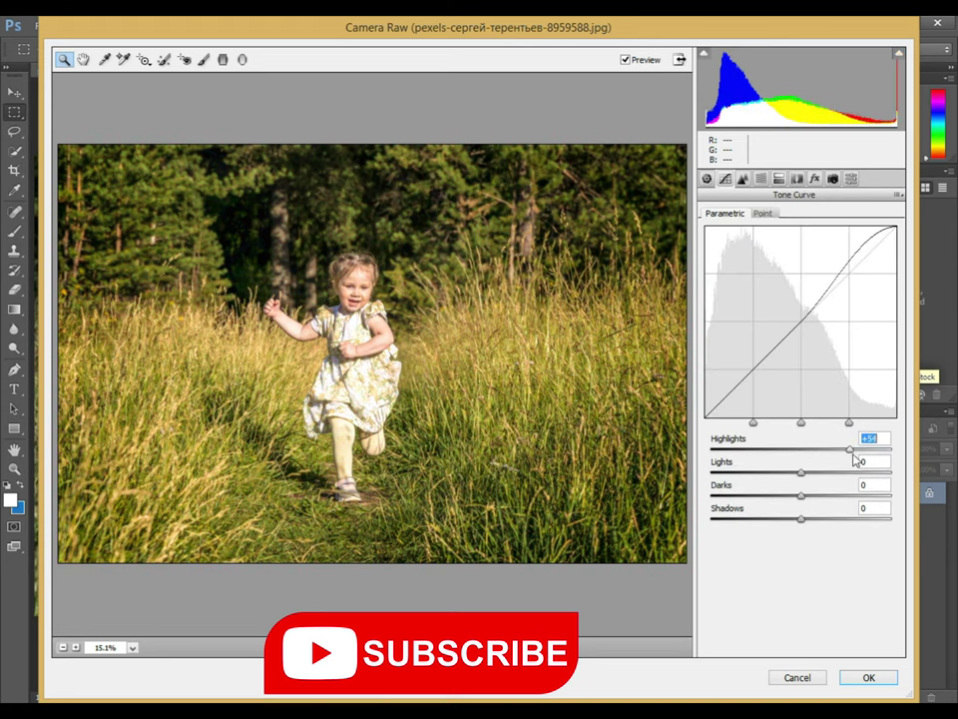
mouse_move(801, 472)
left_mouse_down()
mouse_move(856, 473)
mouse_move(811, 475)
left_mouse_up()
double_click(812, 473)
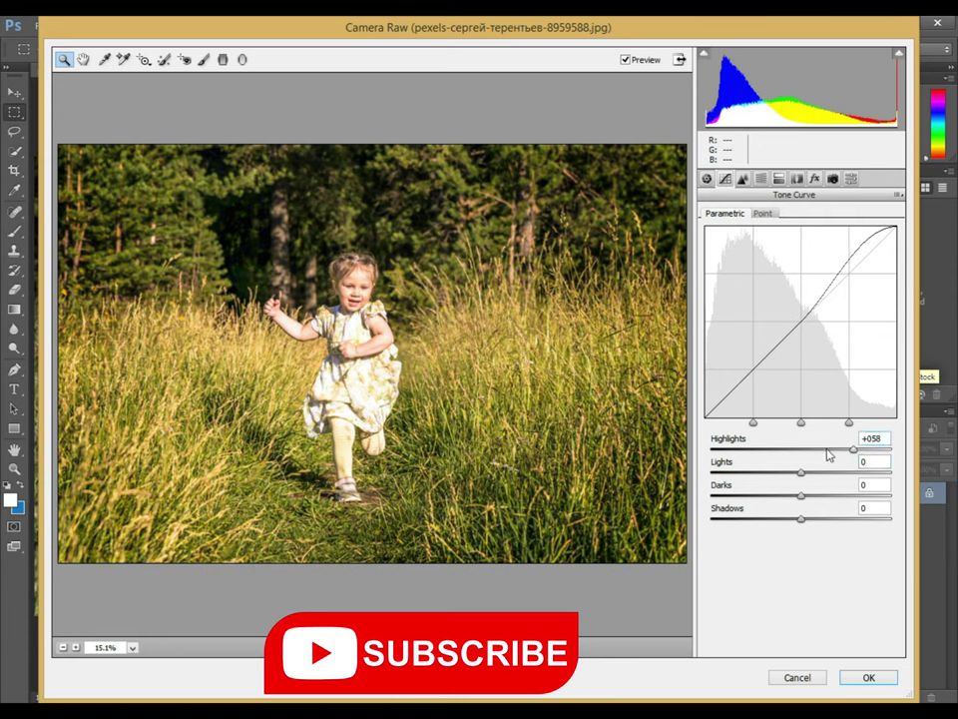
double_click(853, 450)
Step: Set Detail sharpening to Amount 150 and Radius 3.0
left_click(743, 178)
left_click_drag(793, 239, 923, 251)
left_click_drag(849, 264, 895, 264)
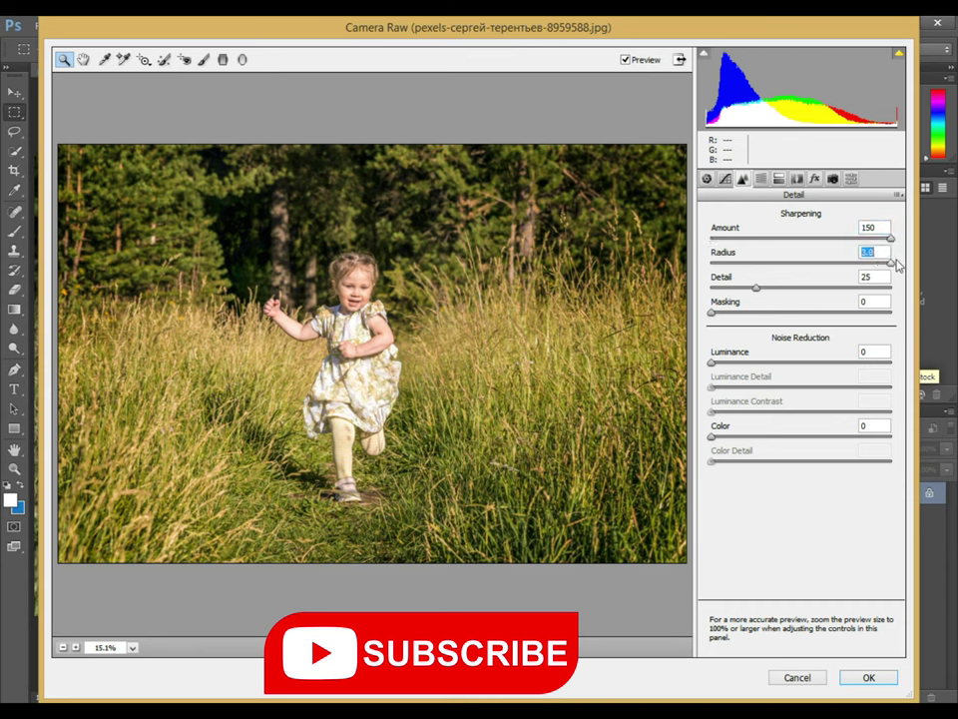
Step: Set noise reduction Luminance to 86 and Luminance Detail to 48, and raise Luminance Contrast
left_click(866, 362)
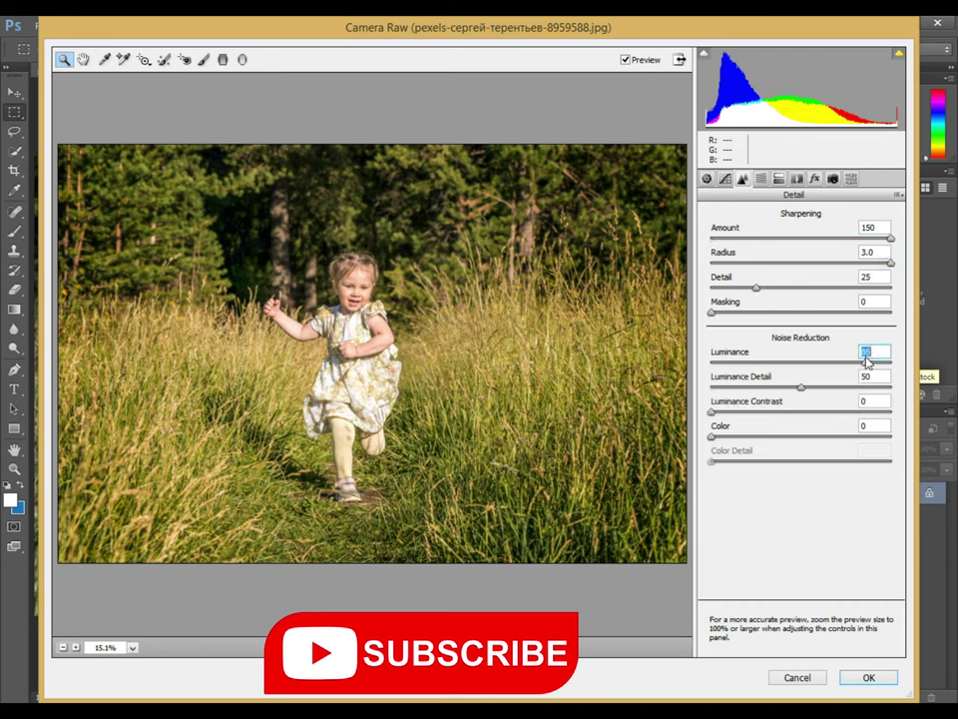
left_click(832, 179)
left_click(760, 179)
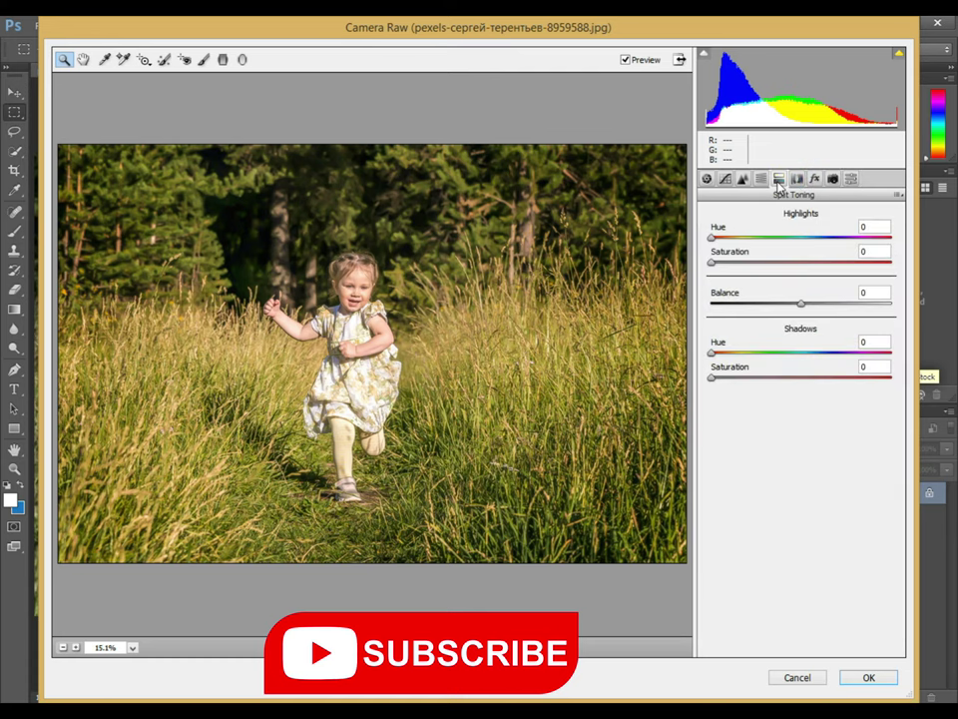
left_click(742, 179)
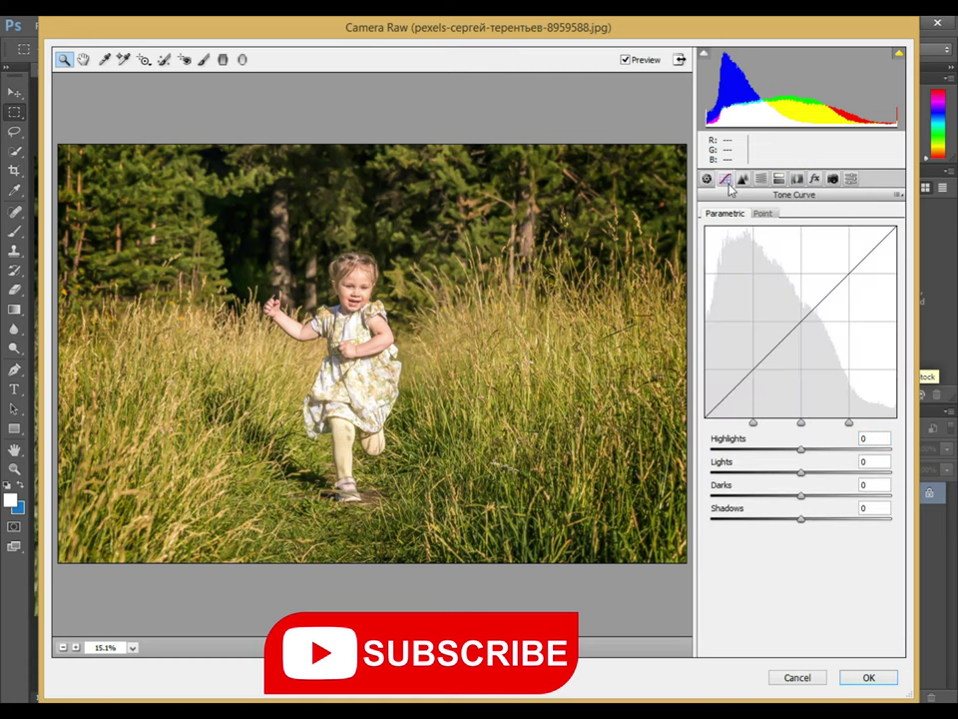
left_click(707, 179)
left_click(743, 178)
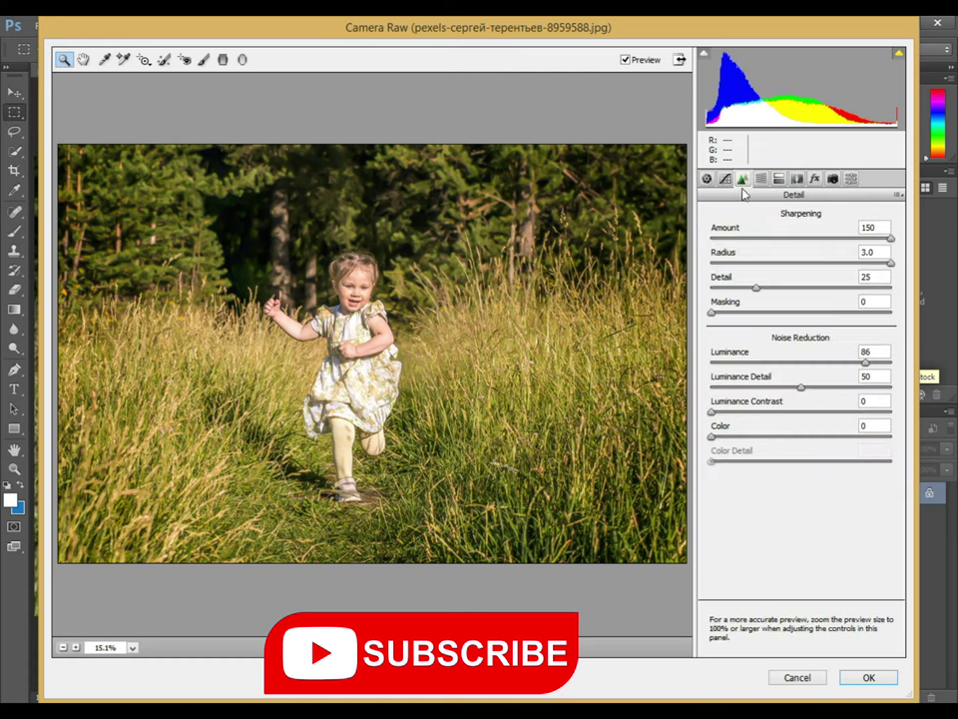
left_click_drag(802, 387, 797, 388)
key("Tab")
left_click(778, 179)
Step: Set HSL Luminance: Reds -18, Oranges +28, Yellows -44, Greens +100, Aquas -100; tweak Magentas
left_click(801, 303)
left_click(761, 179)
left_click(796, 236)
mouse_move(801, 284)
left_mouse_down()
mouse_move(877, 284)
mouse_move(748, 284)
mouse_move(796, 284)
mouse_move(785, 285)
left_mouse_up()
mouse_move(800, 309)
left_mouse_down()
mouse_move(849, 309)
mouse_move(838, 308)
mouse_move(828, 331)
mouse_move(887, 335)
mouse_move(687, 349)
mouse_move(761, 342)
mouse_move(779, 359)
mouse_move(876, 385)
mouse_move(919, 374)
left_mouse_up()
mouse_move(801, 383)
left_mouse_down()
mouse_move(907, 389)
mouse_move(783, 383)
left_mouse_up()
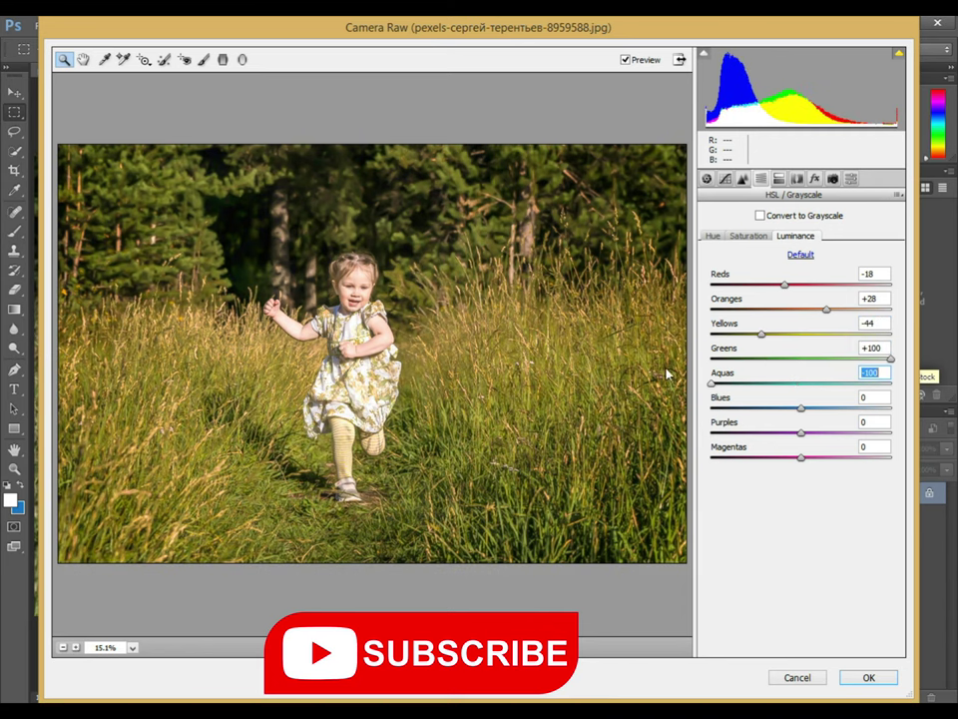
type("0")
key("Tab")
key("Tab")
left_click_drag(801, 457, 873, 461)
Step: Max out Yellows, Greens and Blues saturation, with Aquas saturation at +83
left_click(748, 236)
mouse_move(800, 334)
left_mouse_down()
mouse_move(903, 336)
mouse_move(719, 334)
mouse_move(777, 345)
mouse_move(756, 348)
mouse_move(882, 352)
left_mouse_up()
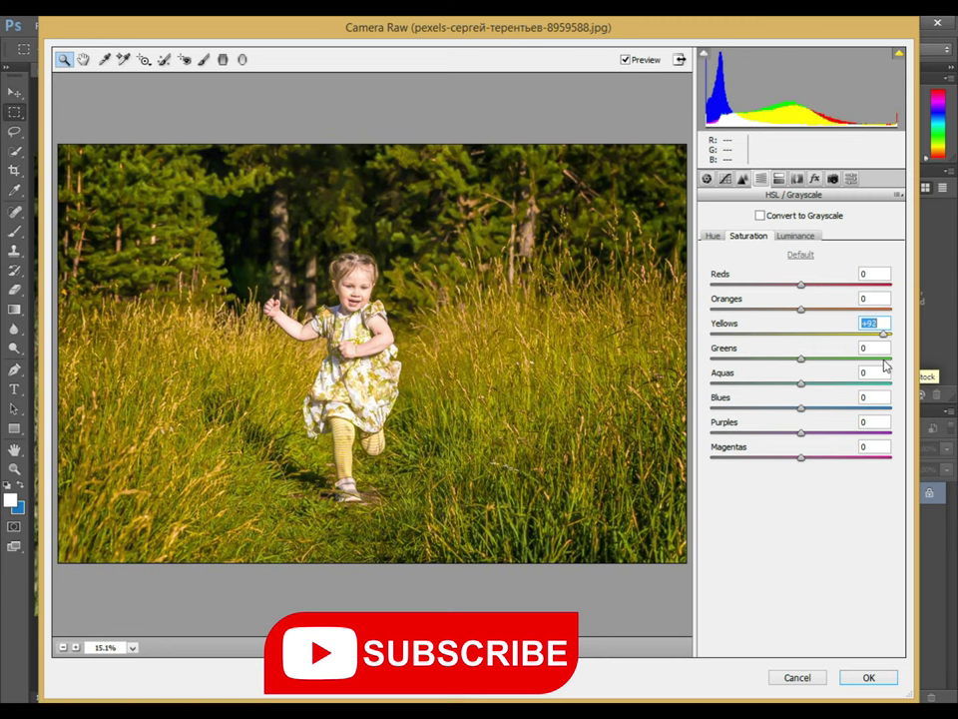
left_click(888, 358)
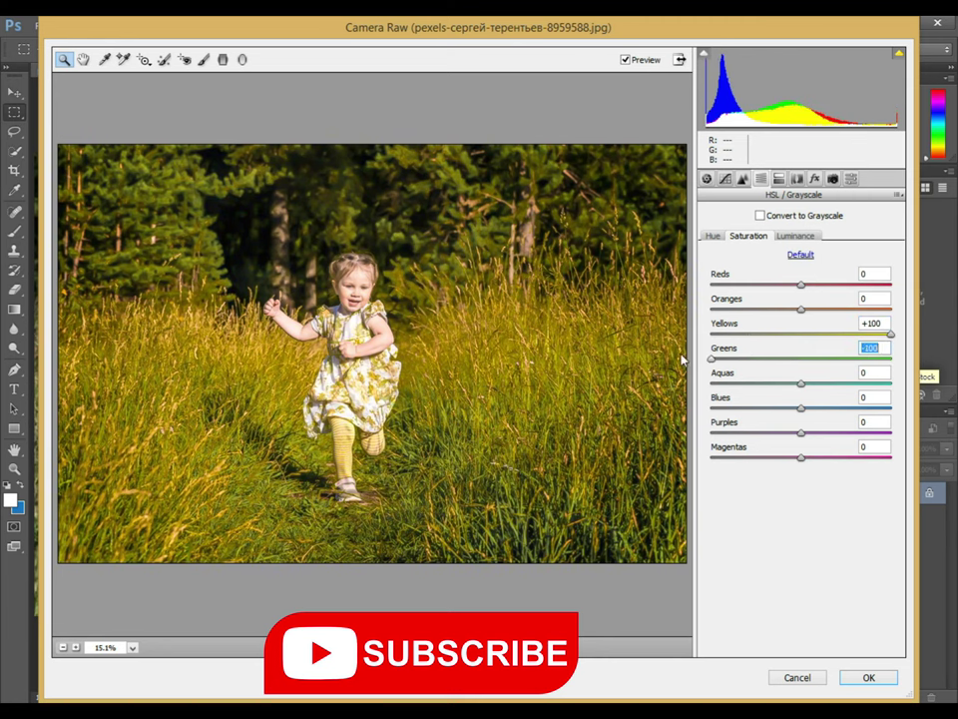
left_click(888, 383)
left_click(875, 383)
left_click(889, 409)
Step: Shift the Greens hue to -98 and the Aquas hue to +100
left_click(713, 237)
left_click_drag(857, 360, 717, 376)
left_click_drag(801, 383, 890, 384)
left_click(800, 338)
Step: Push the Yellows hue negative toward orange and set the Blues hue to -42
mouse_move(799, 339)
left_mouse_down()
mouse_move(783, 346)
mouse_move(948, 352)
mouse_move(865, 342)
mouse_move(686, 363)
mouse_move(771, 374)
left_mouse_up()
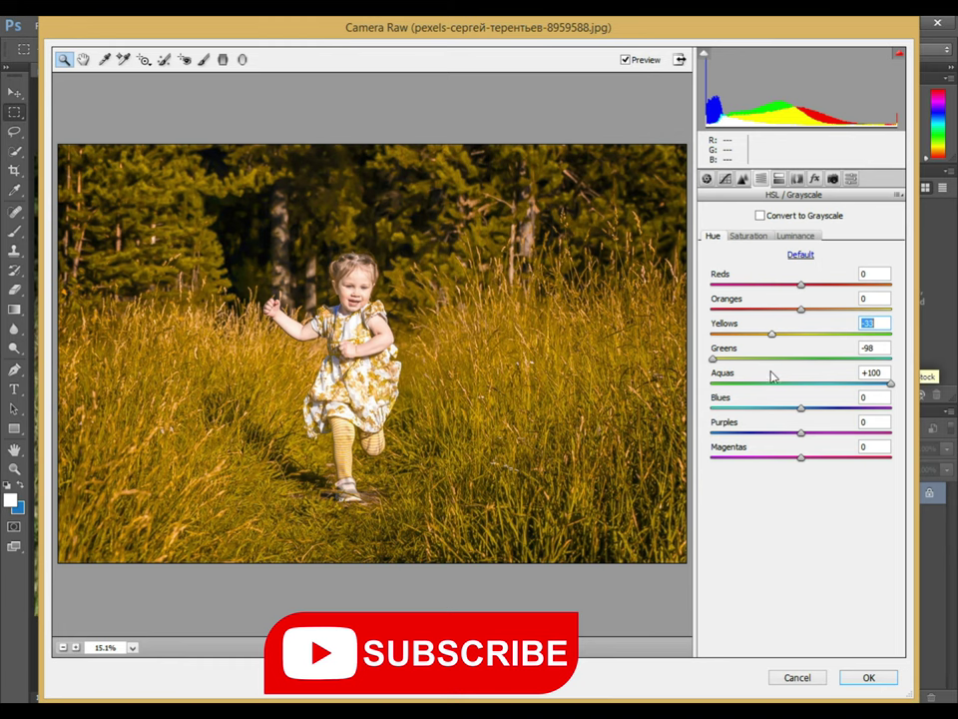
left_click_drag(773, 375, 776, 371)
left_click_drag(779, 369, 782, 368)
left_click_drag(780, 333, 778, 333)
mouse_move(801, 409)
left_mouse_down()
mouse_move(887, 409)
mouse_move(764, 408)
left_mouse_up()
mouse_move(779, 334)
left_mouse_down()
mouse_move(746, 340)
mouse_move(756, 342)
left_mouse_up()
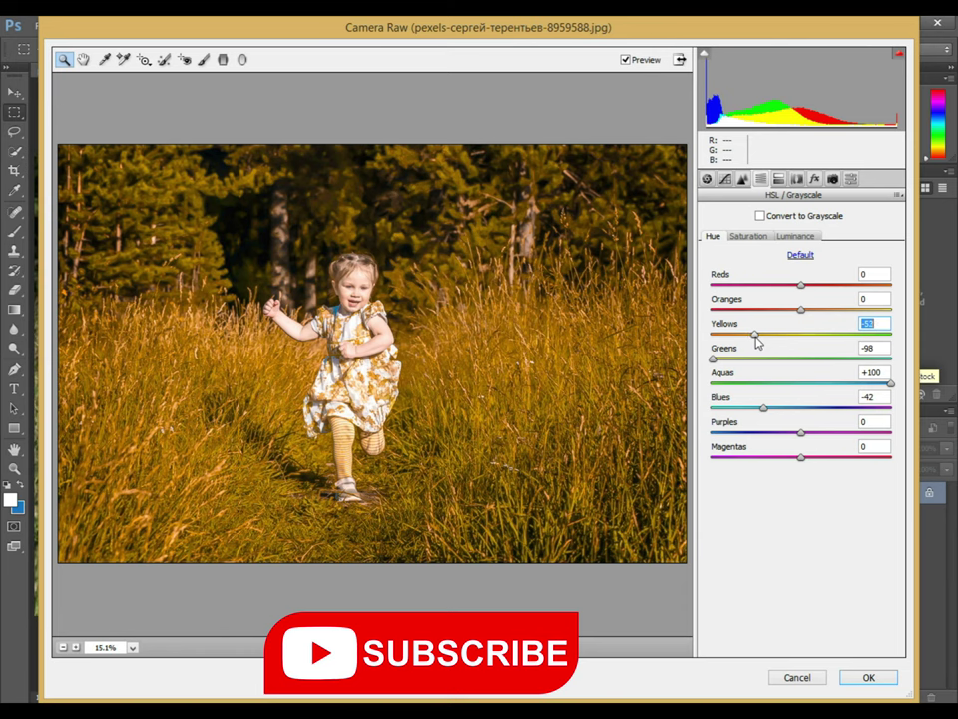
Step: Confirm the Camera Raw Filter with OK to apply the golden-orange recolouring
left_click(866, 678)
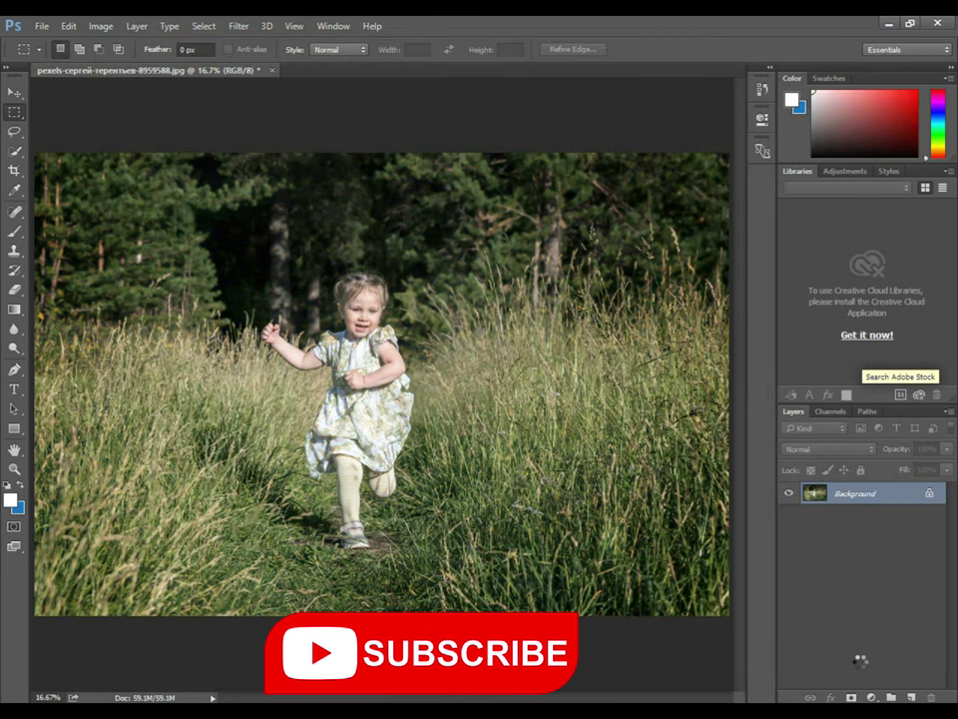